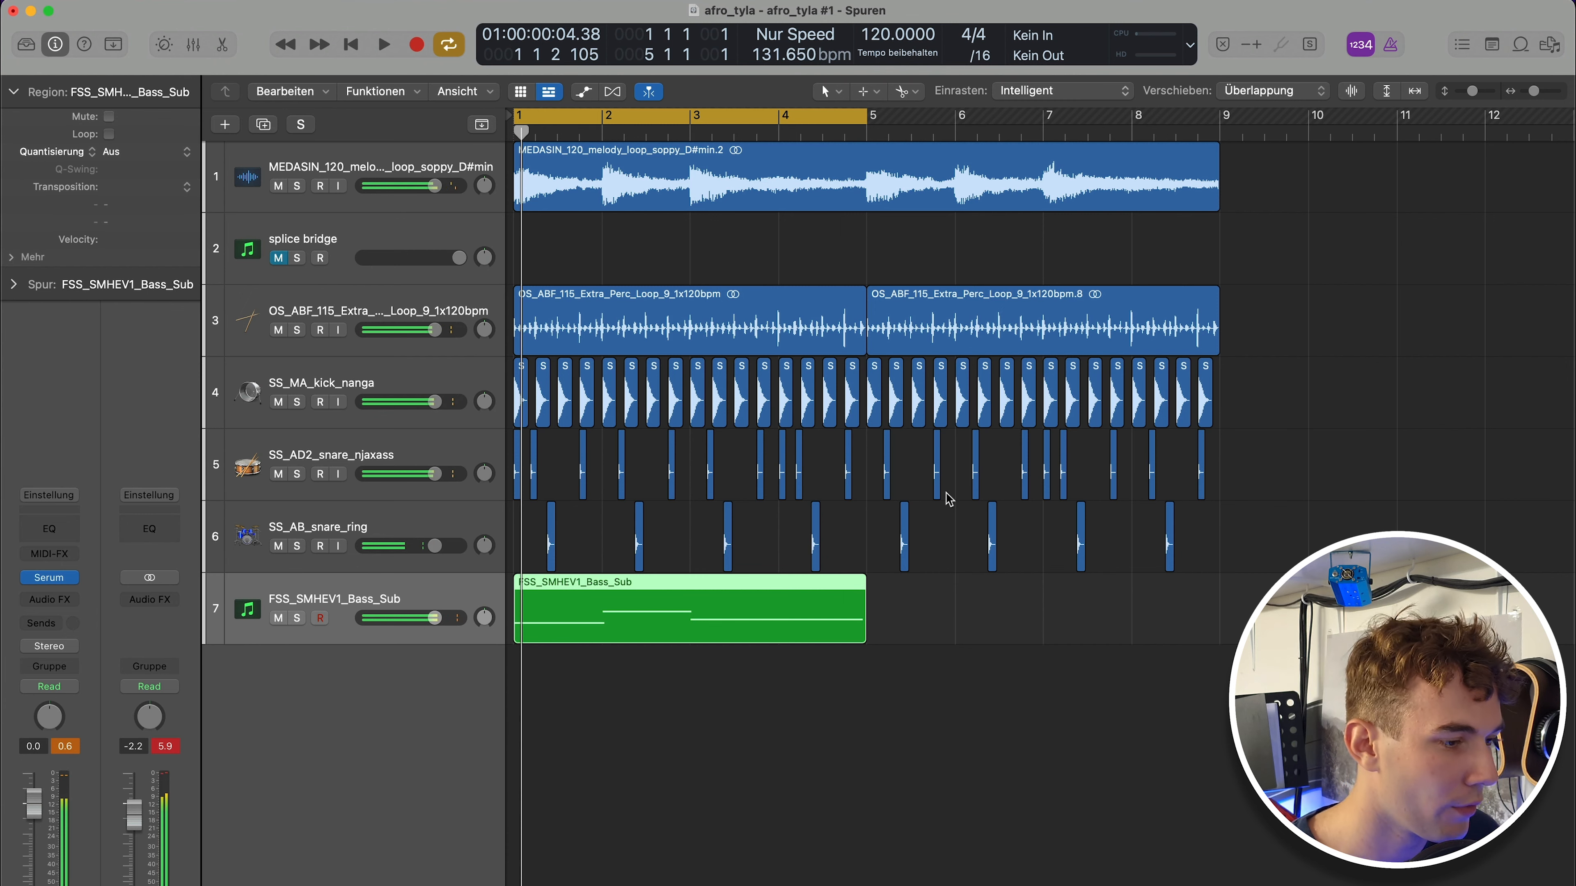
Shorten the first note of the FSS_SMHEV1_Bass_Sub region in the piano roll so it ends at bar 2
key(e)
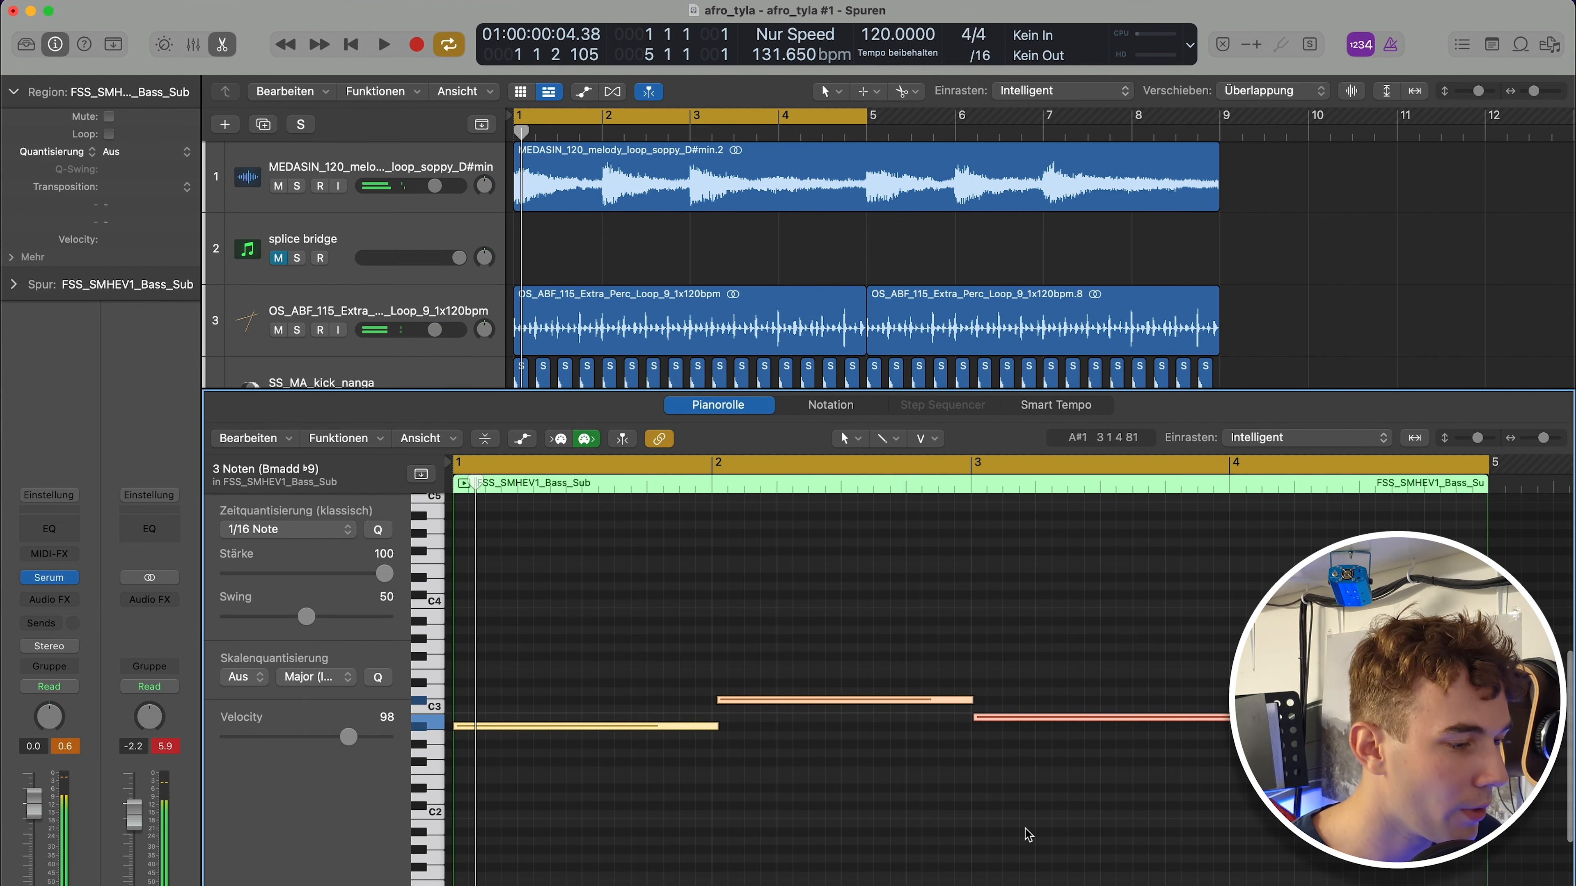
click(826, 727)
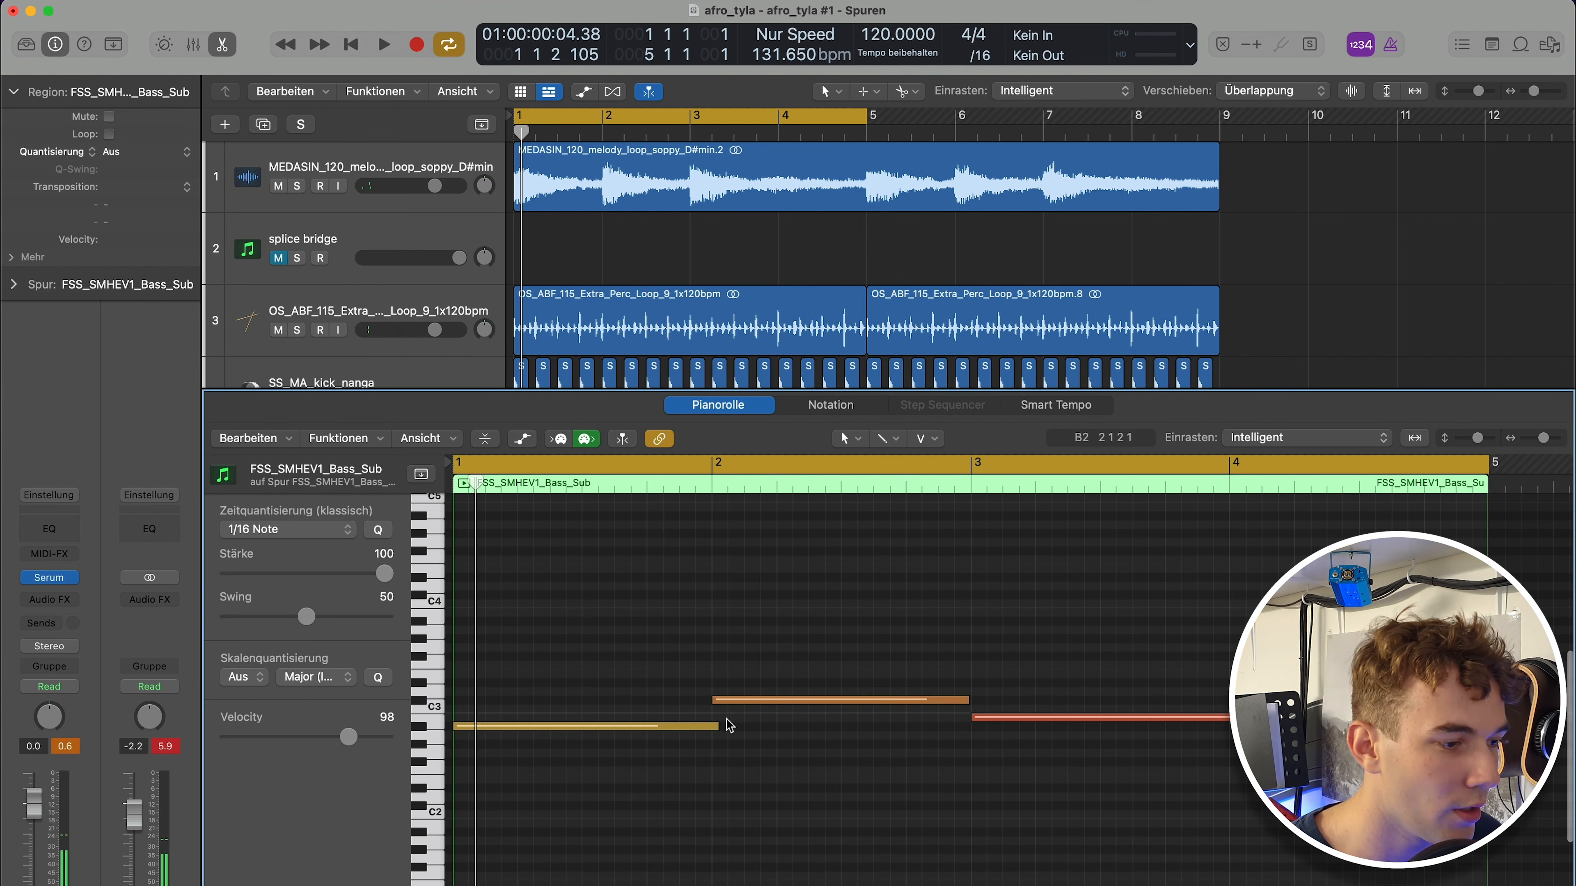
drag(718, 726, 710, 726)
click(844, 815)
key(super+Left)
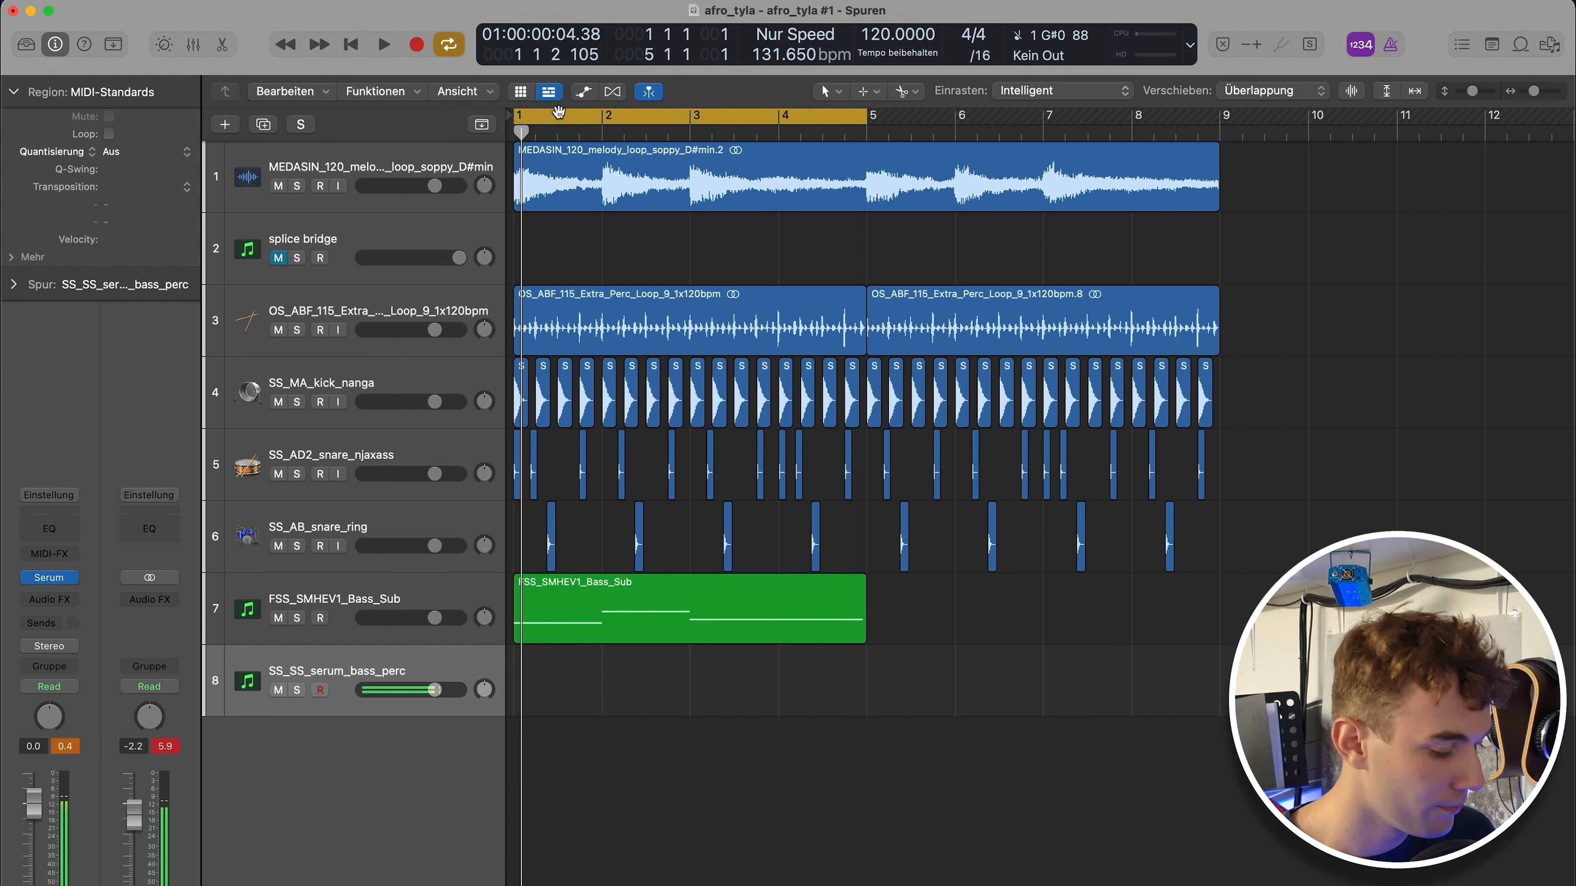
Record a MIDI part from bar 1 on the SS_SS_serum_bass_perc track and open it in the piano roll
key(r)
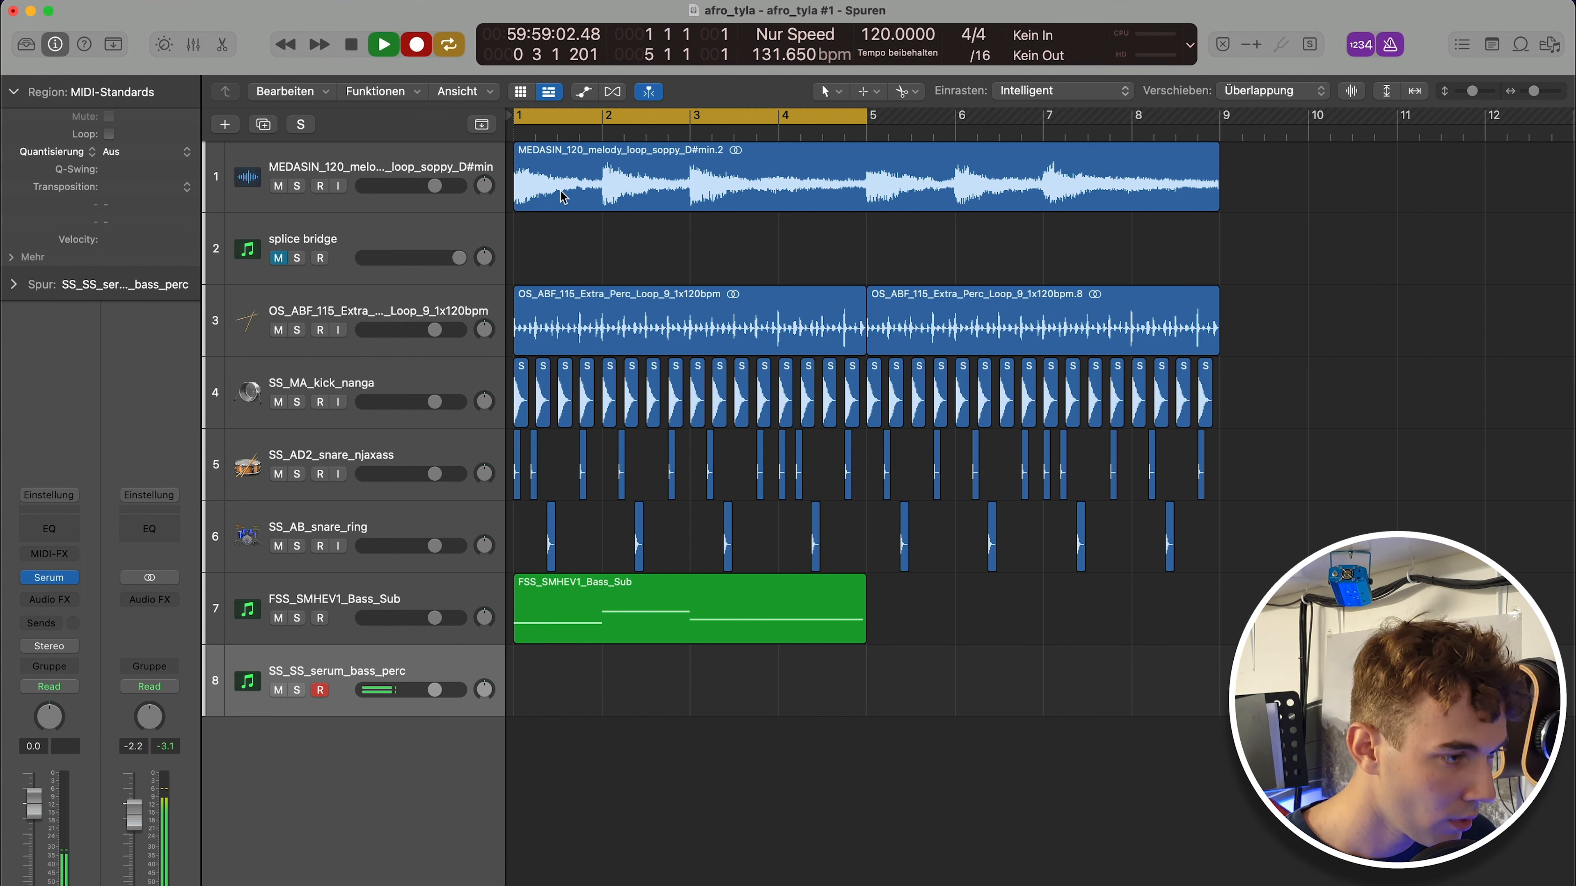
key(space)
key(p)
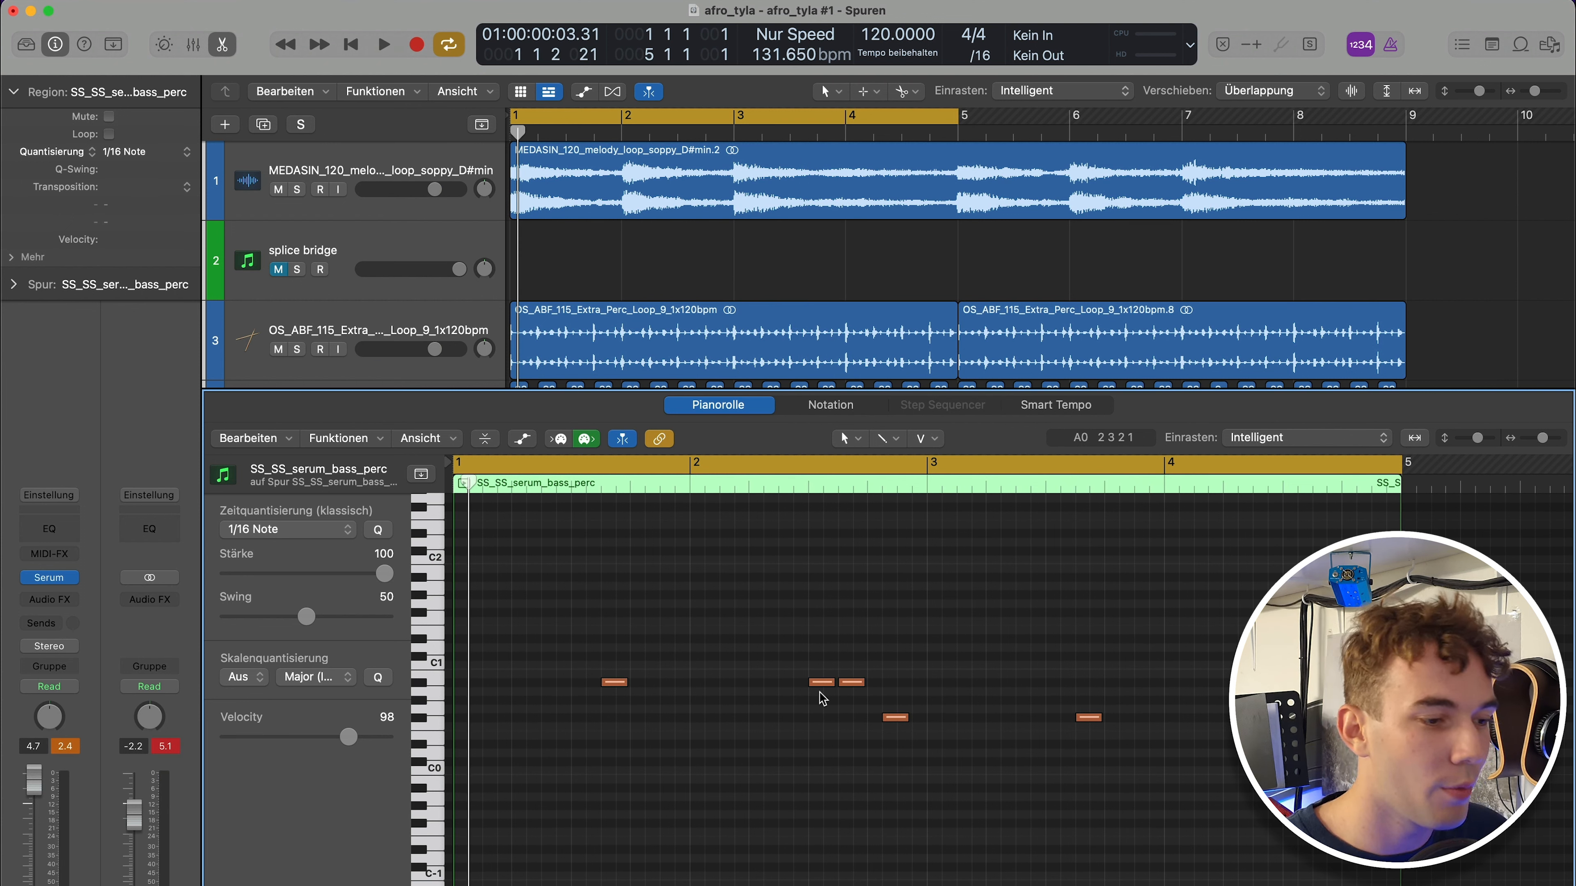
Use the playhead to check how the serum bass percussion notes in bars 1 and 2 line up with the other tracks
click(601, 484)
scroll(668, 269, down, 10)
scroll(668, 269, up, 3)
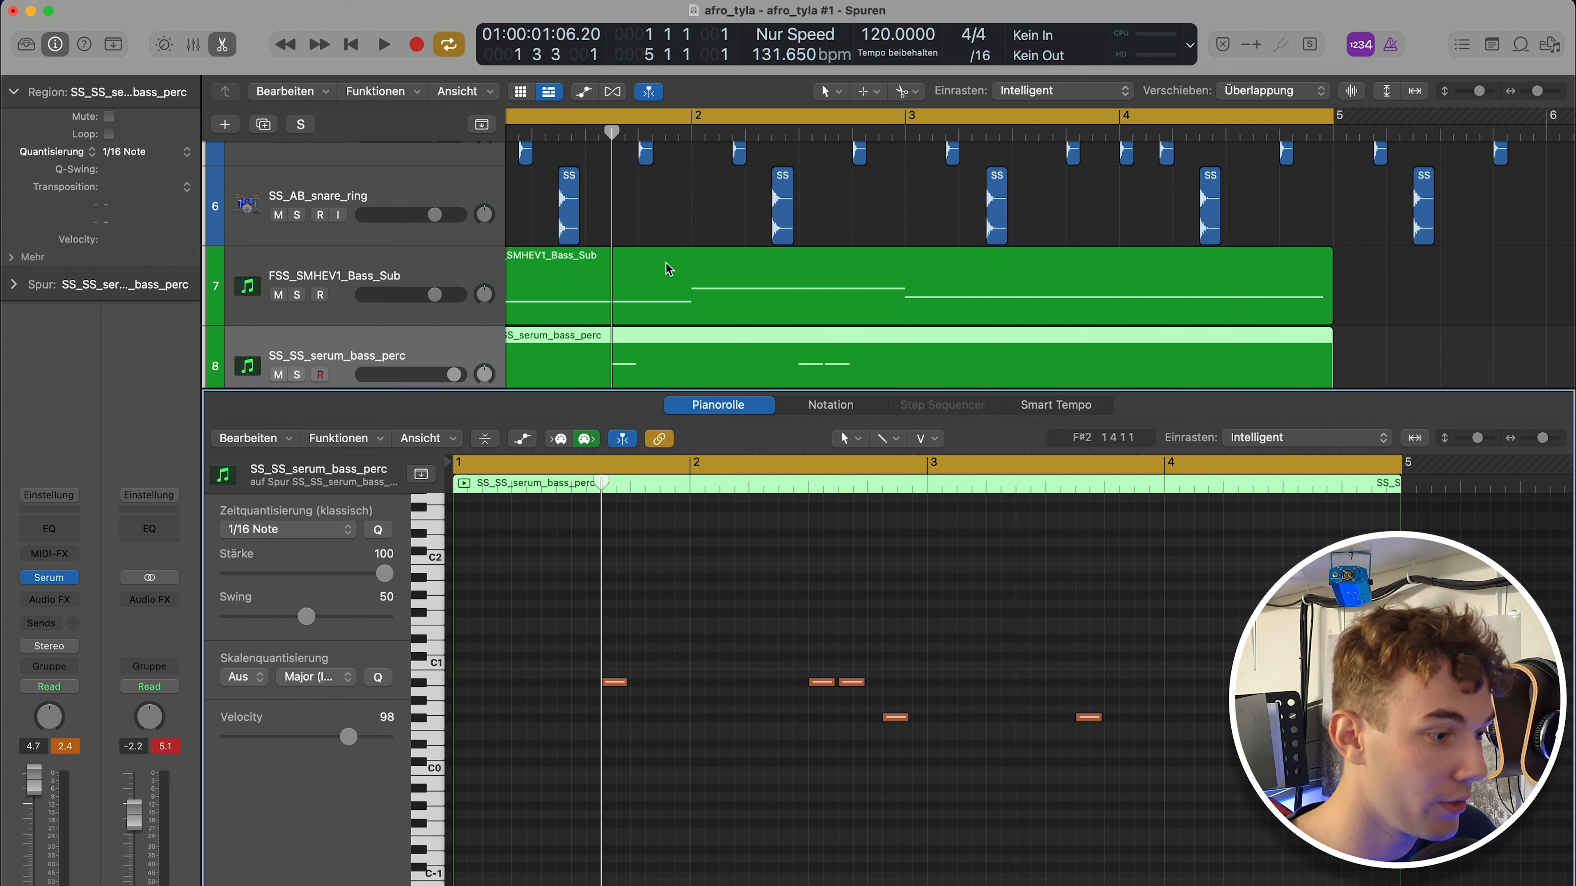
scroll(669, 264, left, 2)
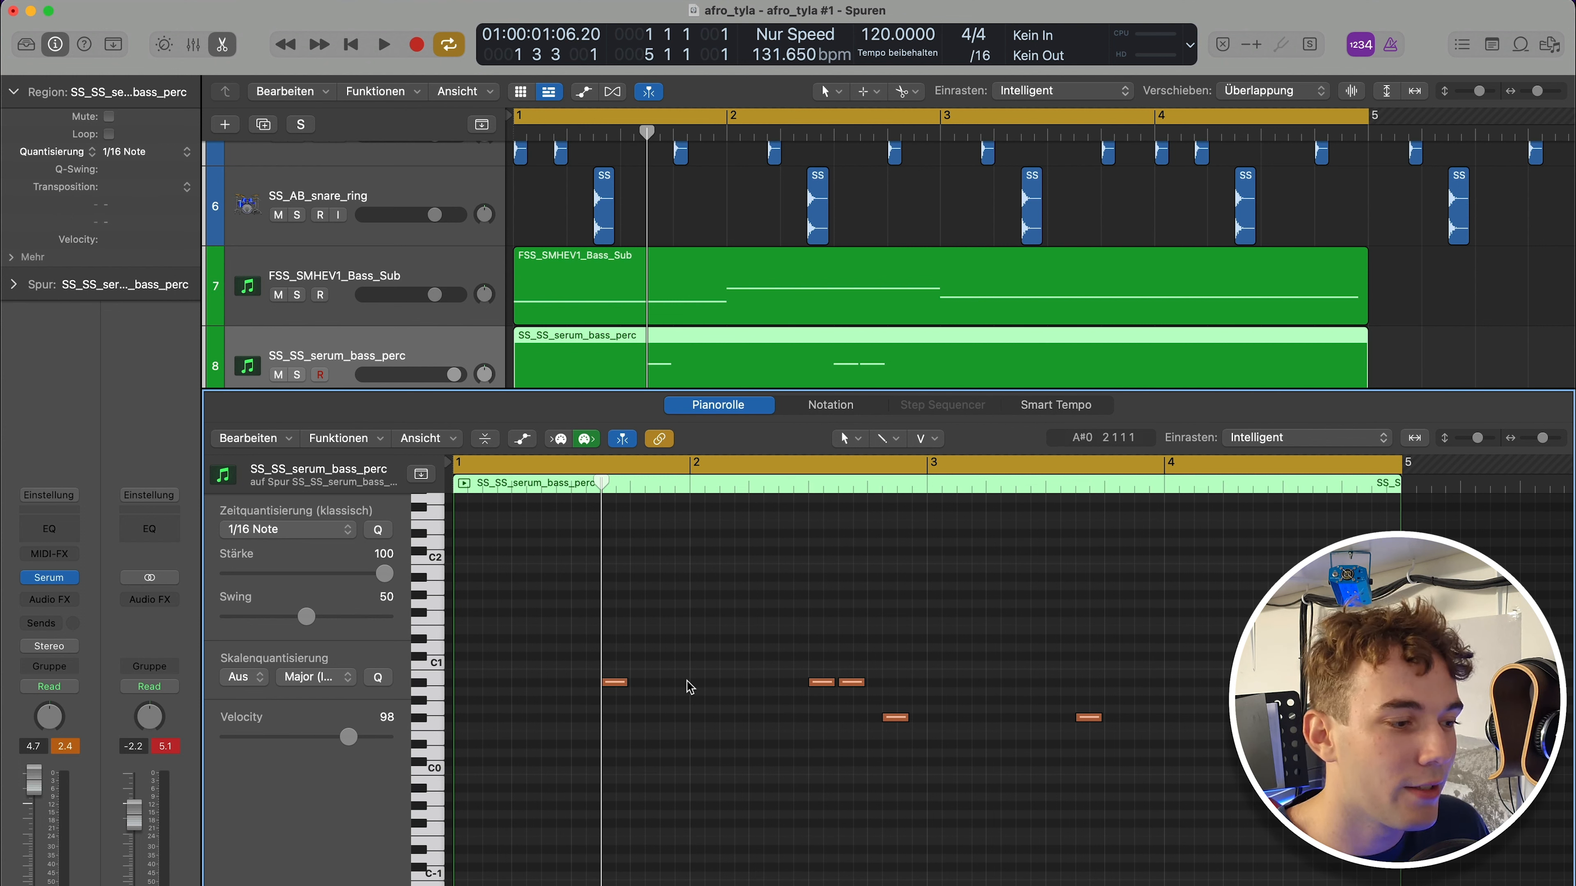
click(882, 483)
scroll(904, 232, up, 5)
scroll(904, 231, up, 3)
scroll(904, 230, down, 4)
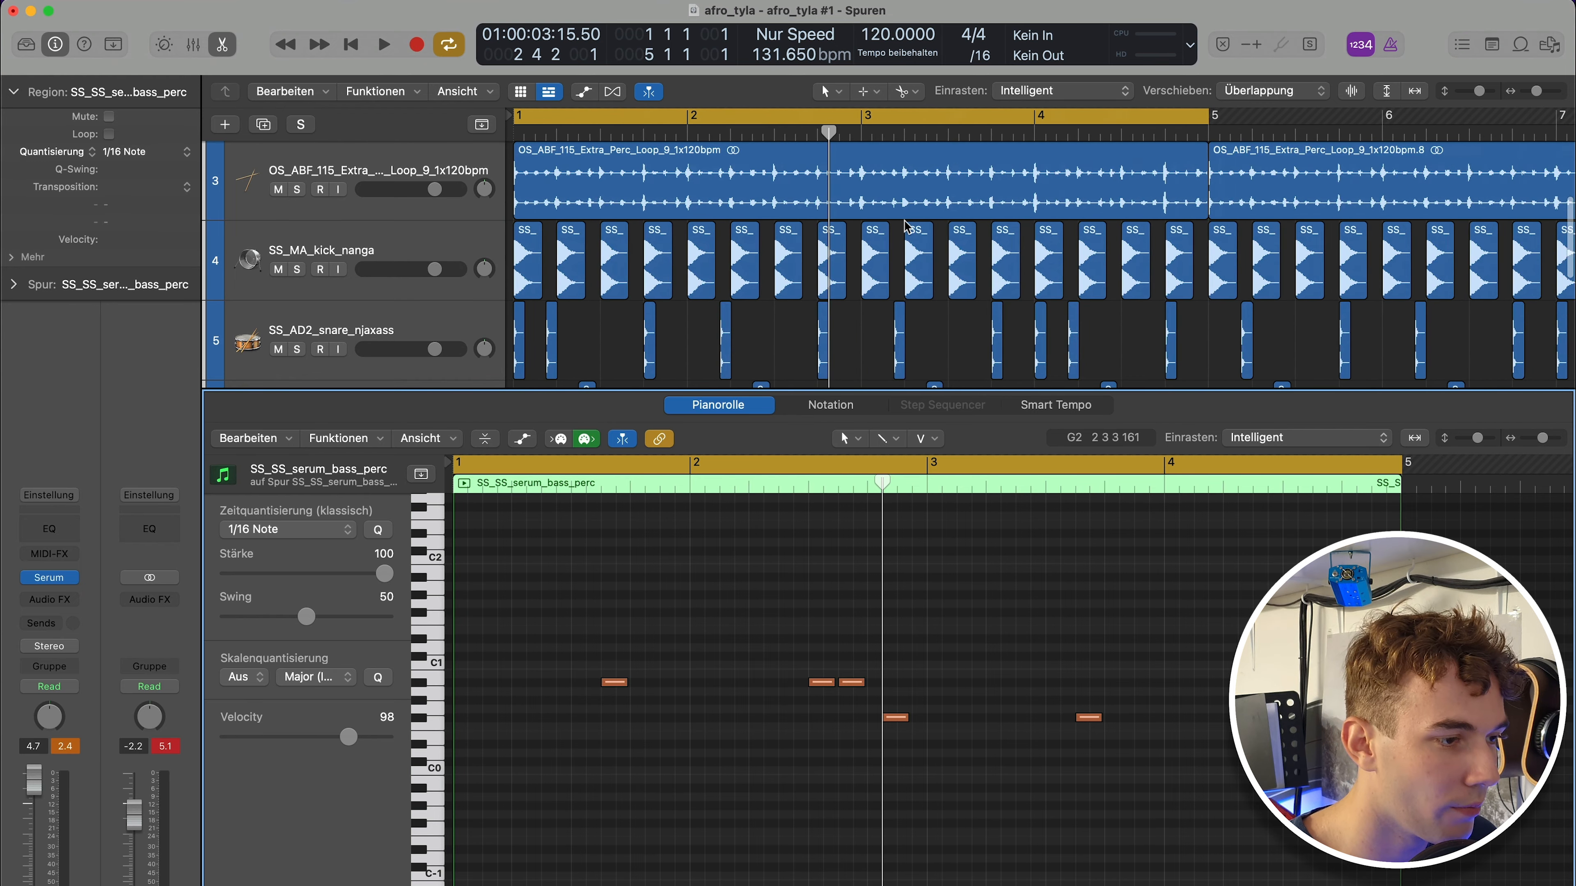
Close the piano roll and play the arrangement from the start
scroll(777, 219, down, 2)
key(p)
key(Return)
key(space)
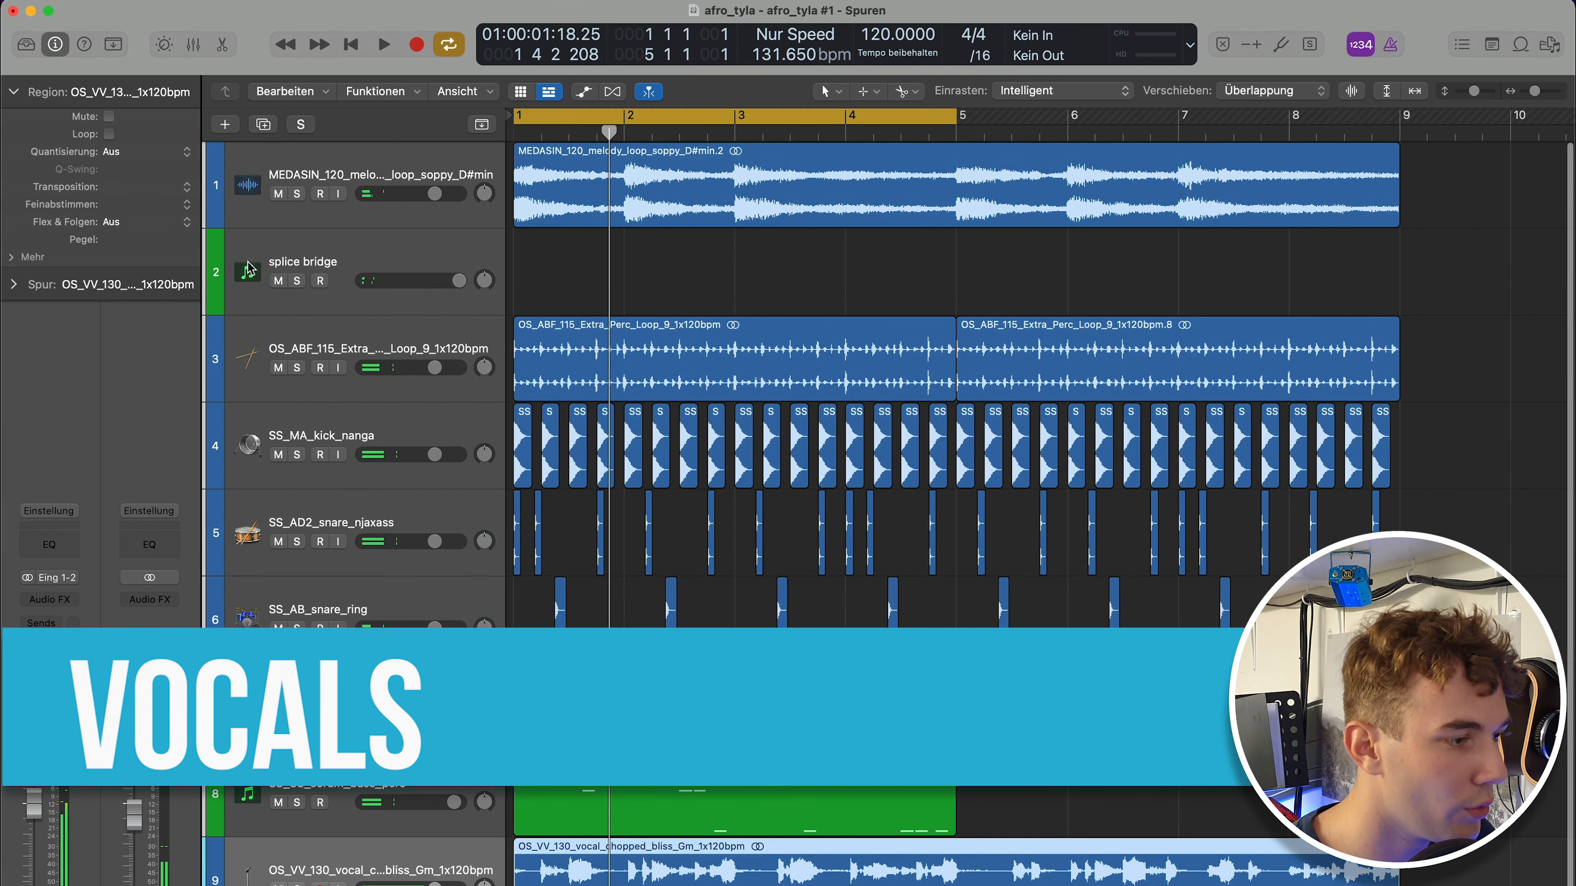
Trim the end of the OS_VV_130_vocal_chopped_bliss region to bar 5
click(543, 280)
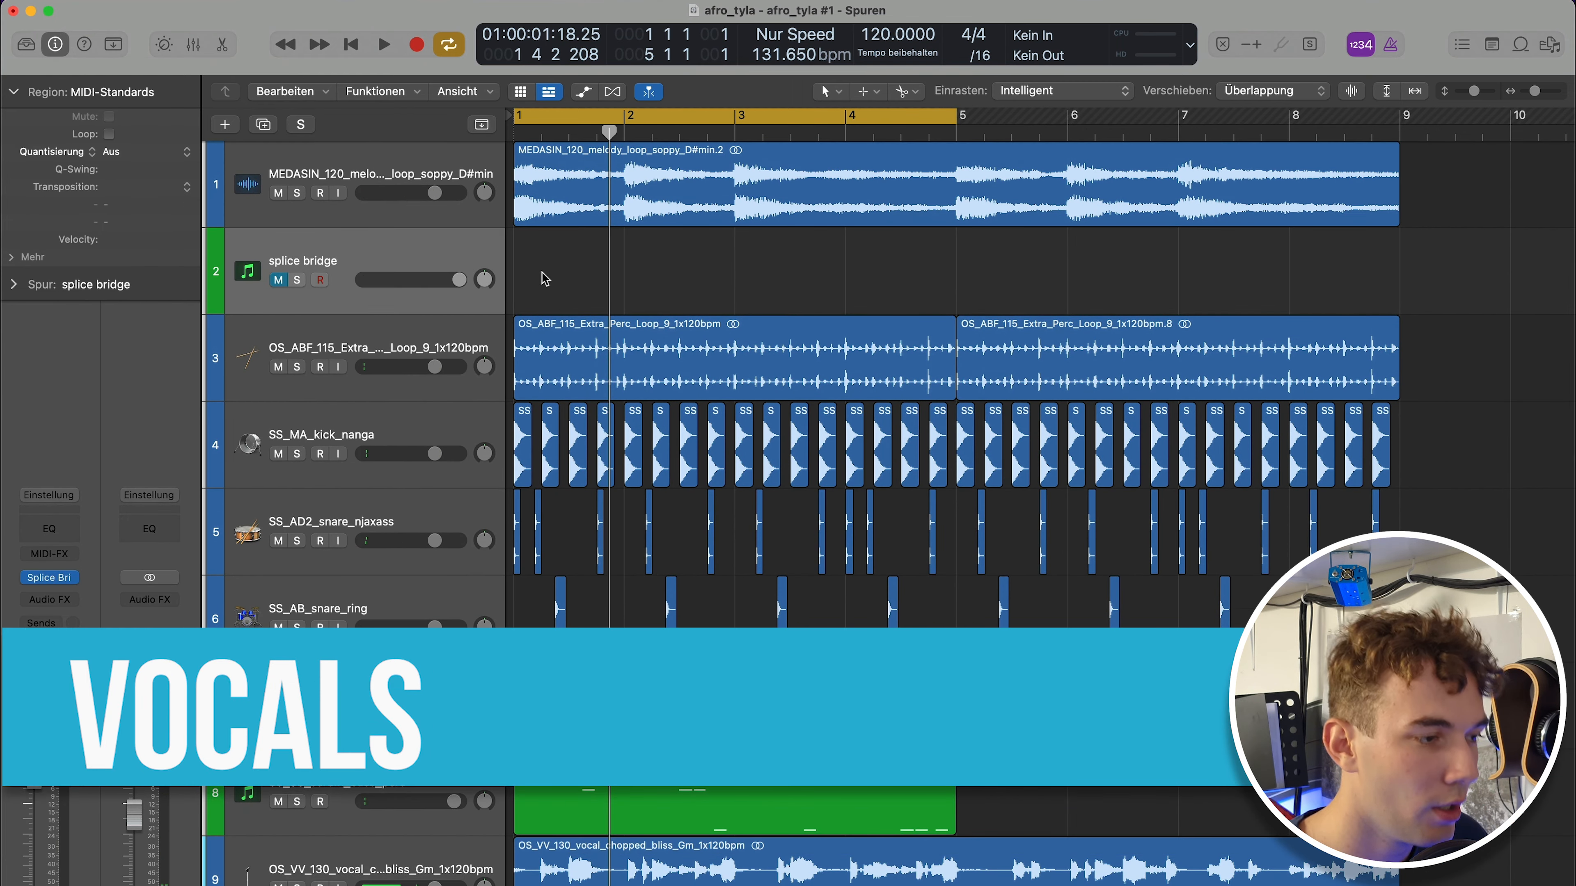
scroll(546, 282, down, 2)
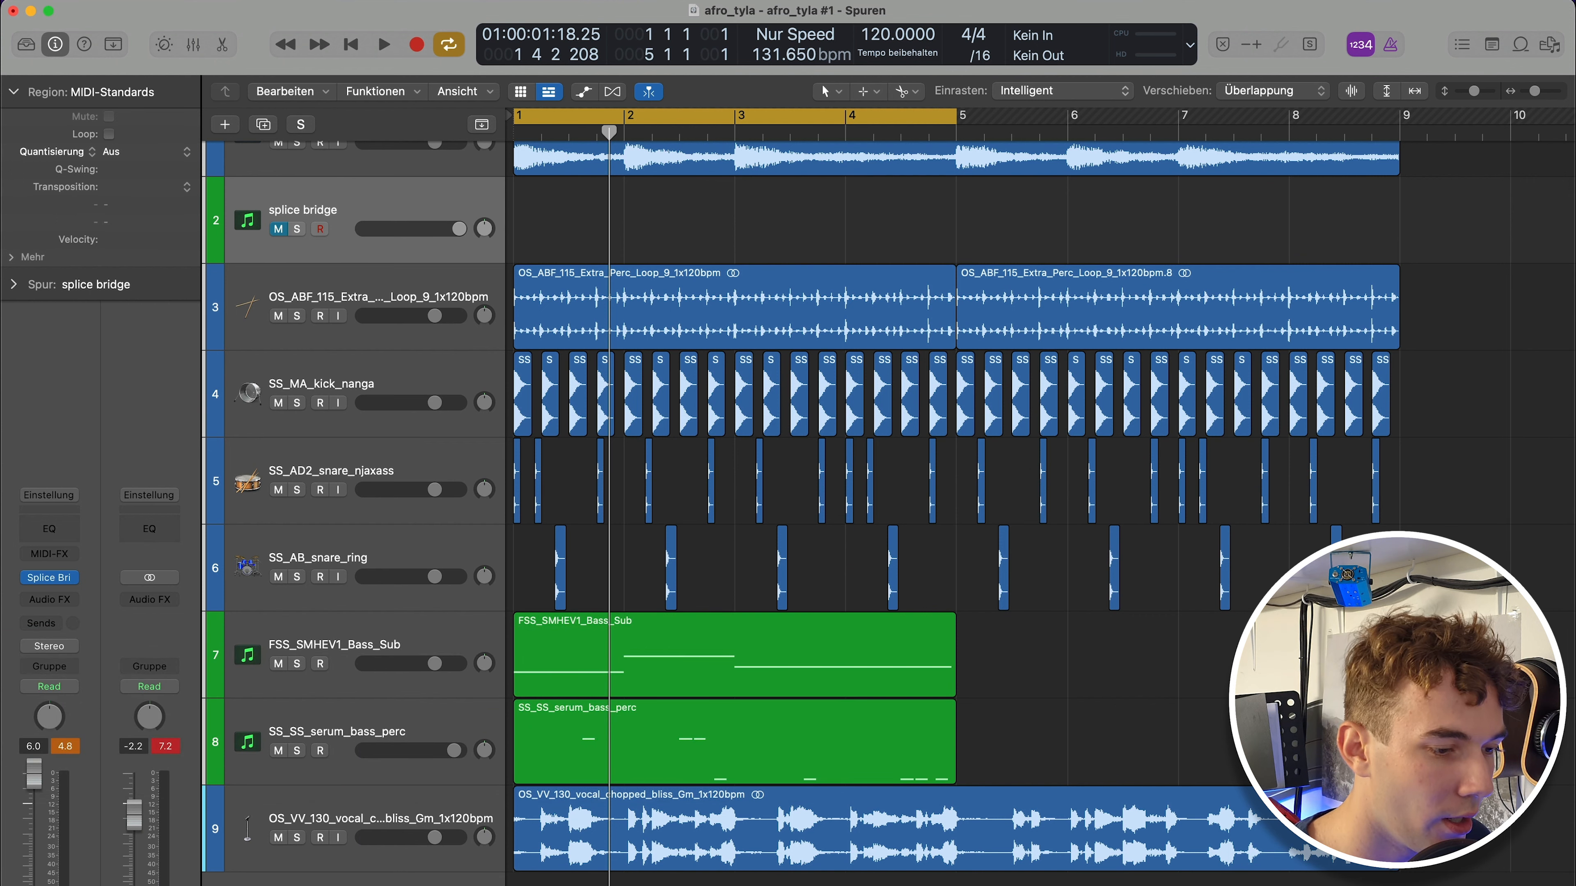
drag(1396, 831, 957, 825)
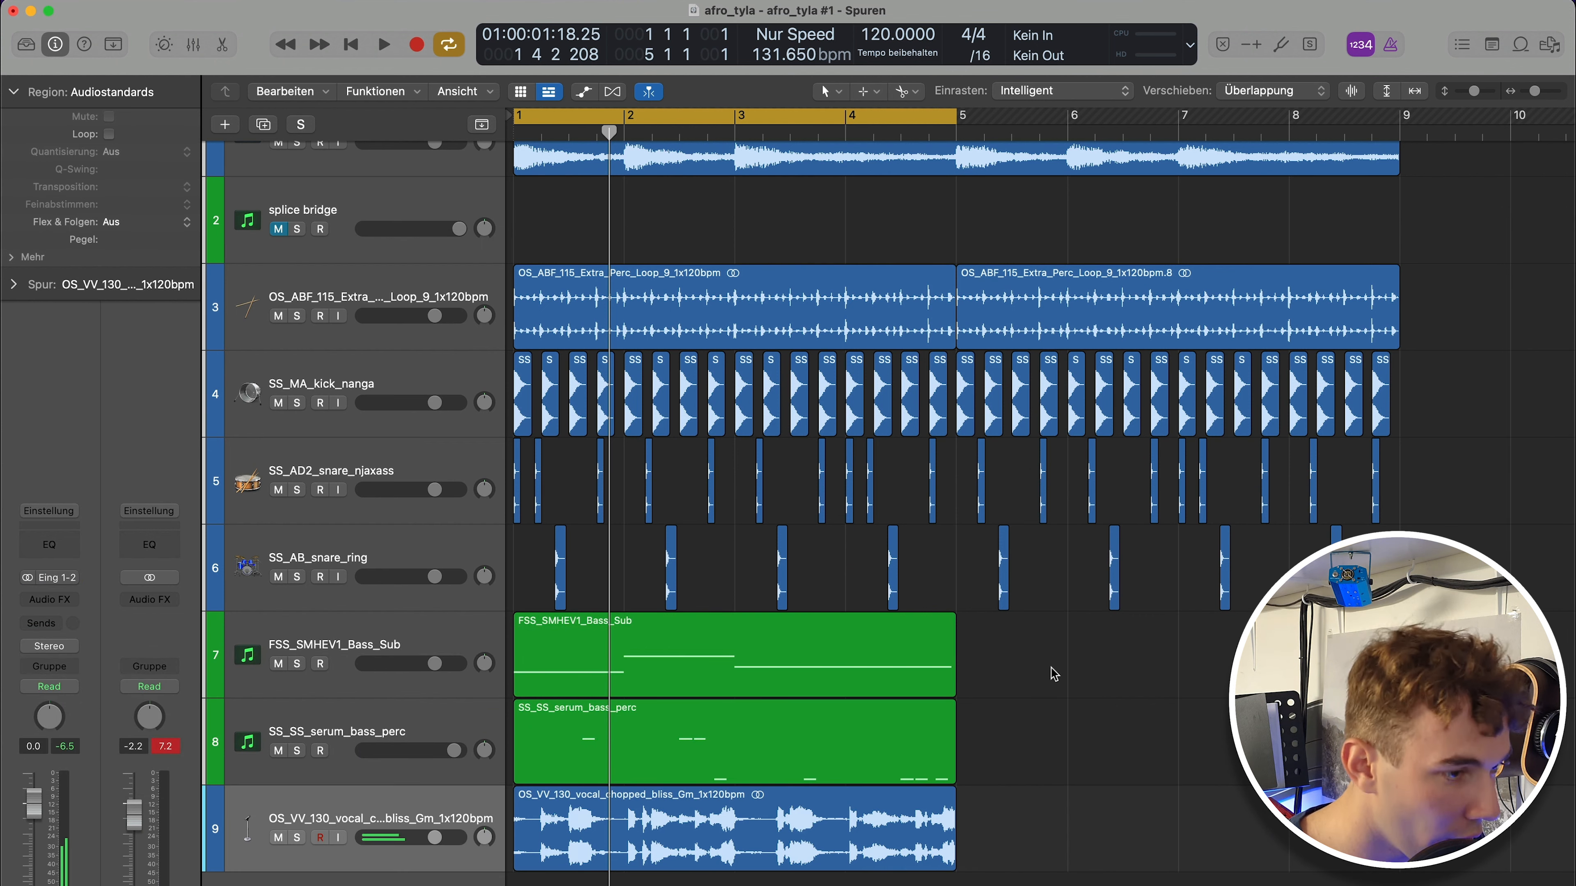
Audition the chopped vocal region together with the drums and bass
key(super+Right)
click(869, 832)
key(z)
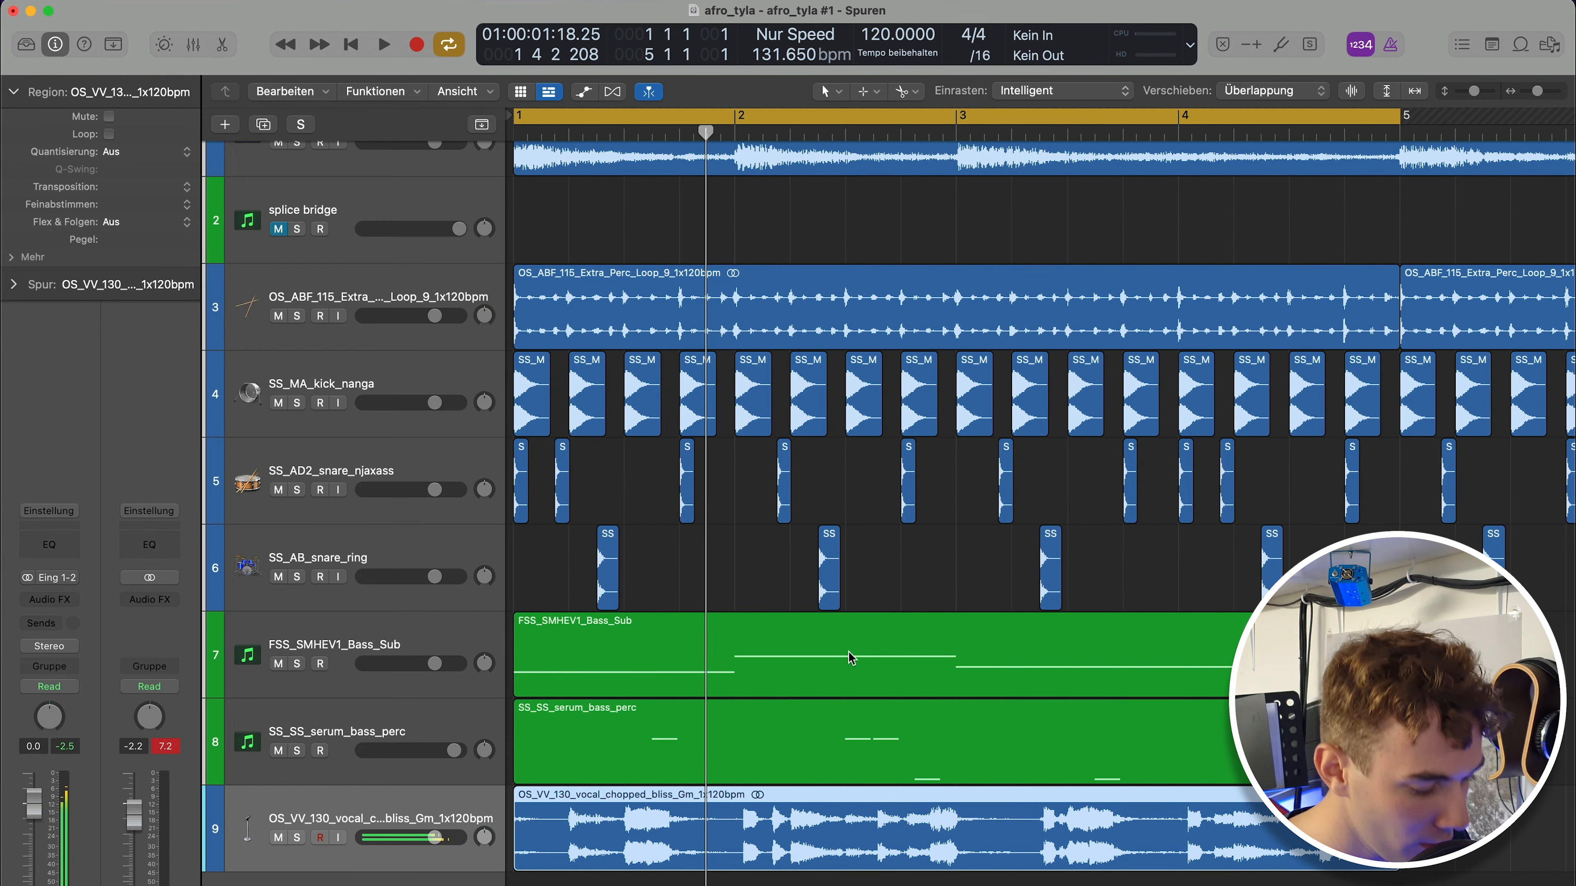
key(space)
key(super+Right)
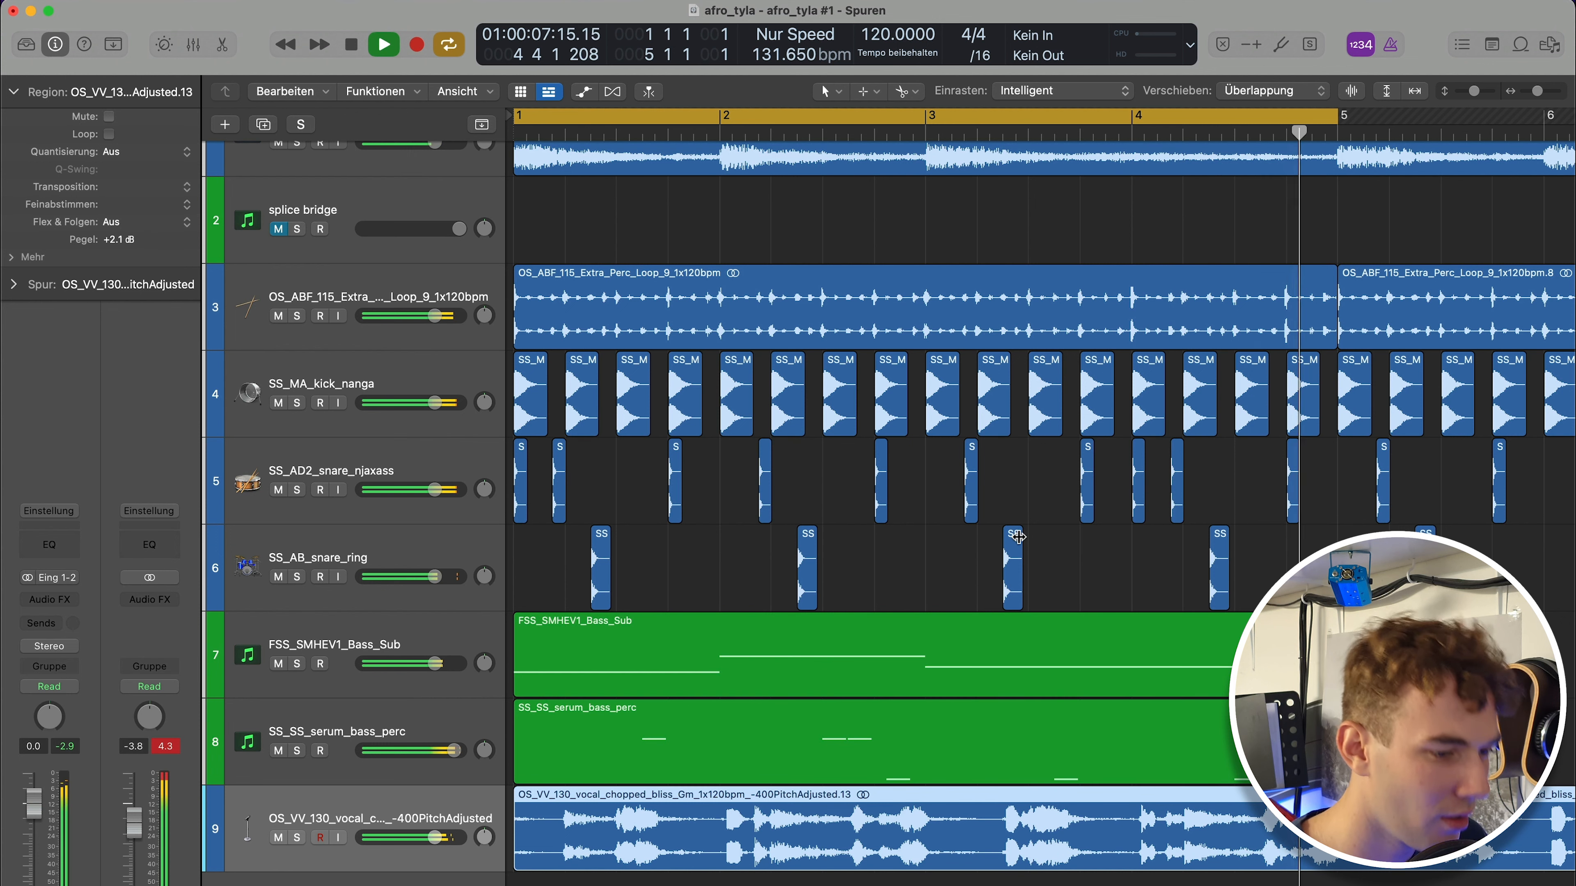
key(space)
Cut off the pitch-adjusted chopped vocal region after bar 5 and turn off cycle mode
ctrl+alt+click(1089, 534)
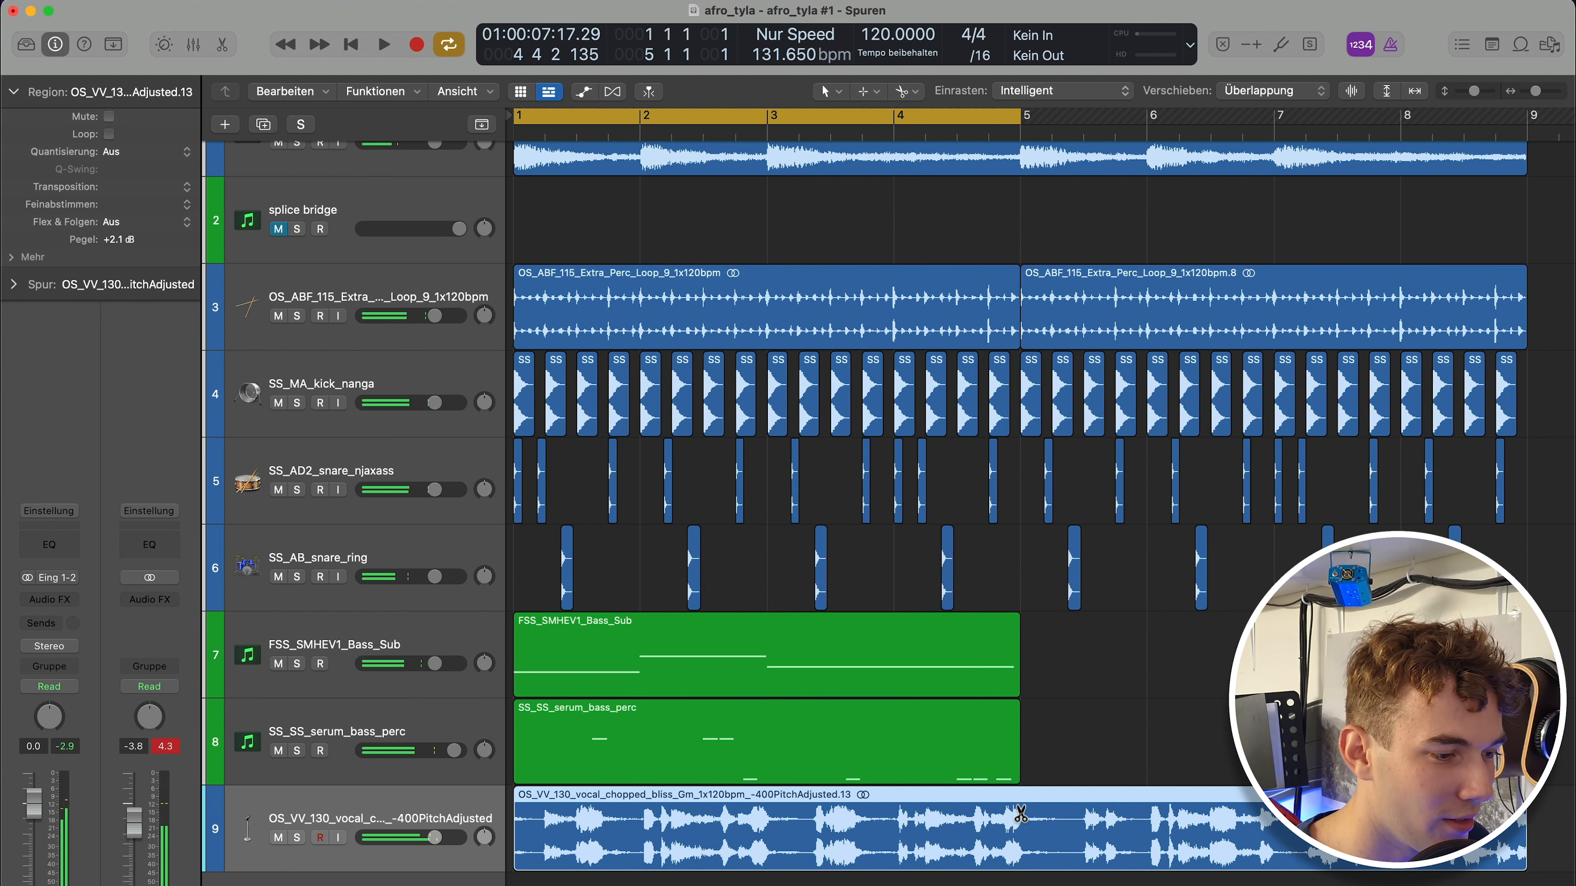
click(1150, 753)
key(super+Right)
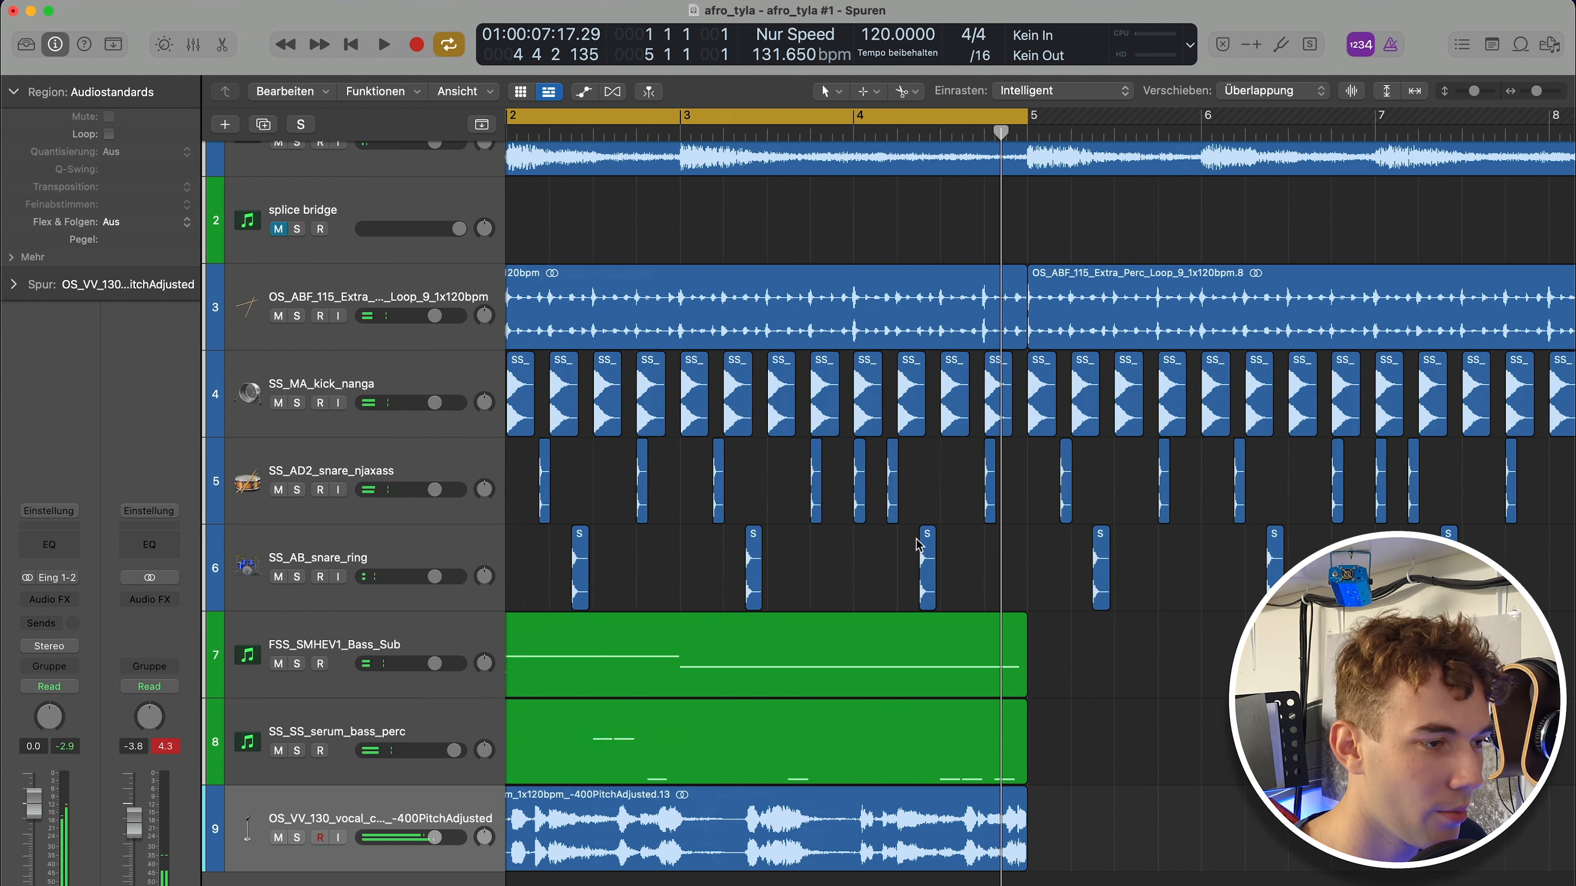
scroll(841, 166, left, 5)
key(c)
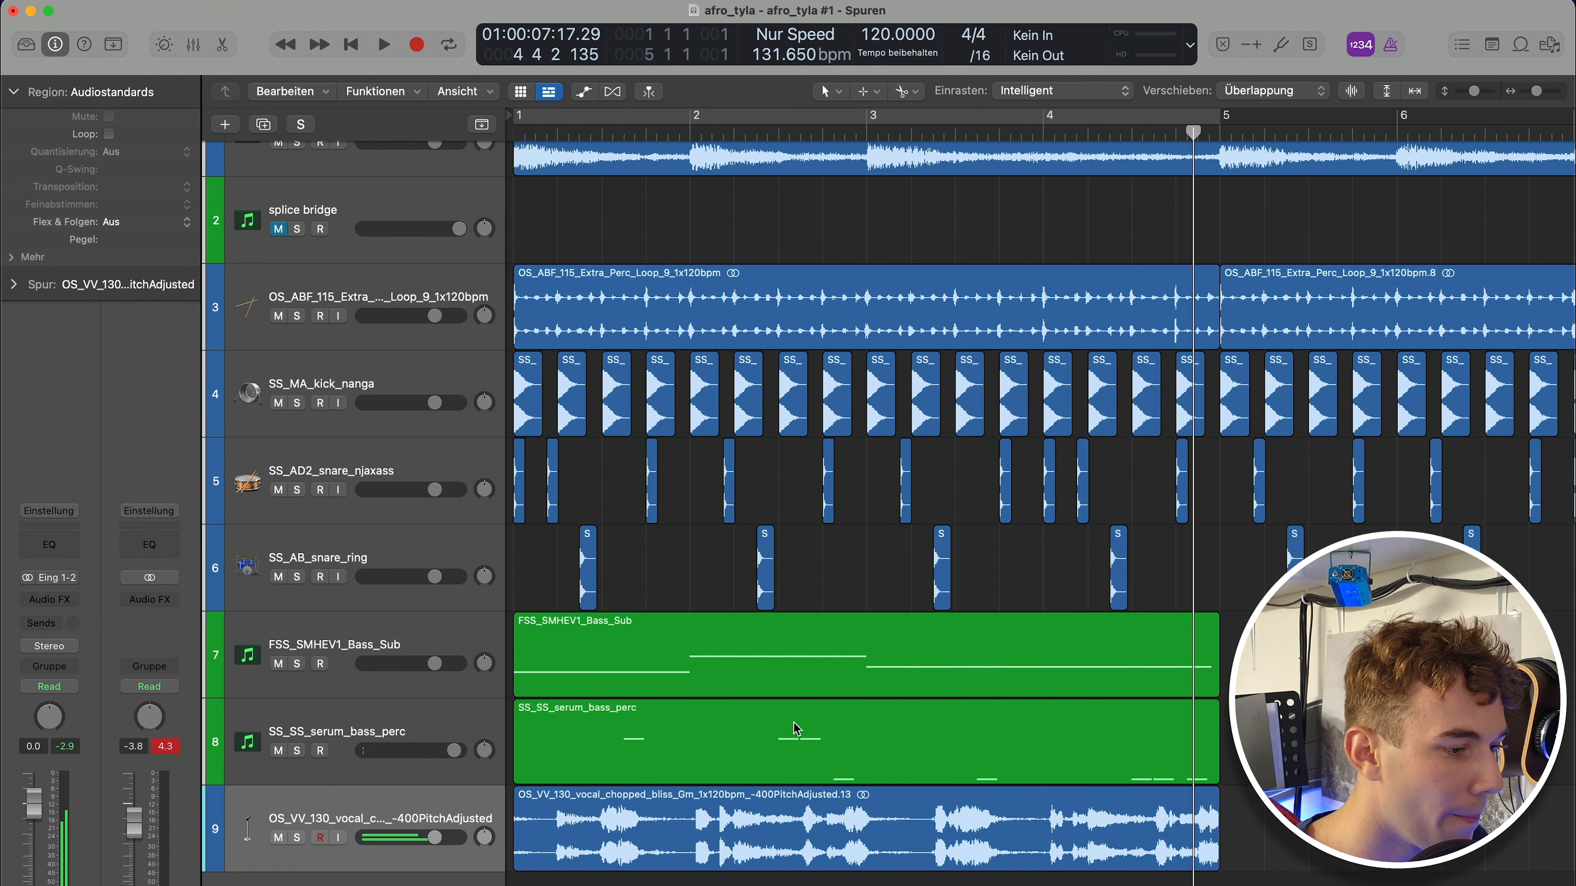
scroll(772, 728, up, 1)
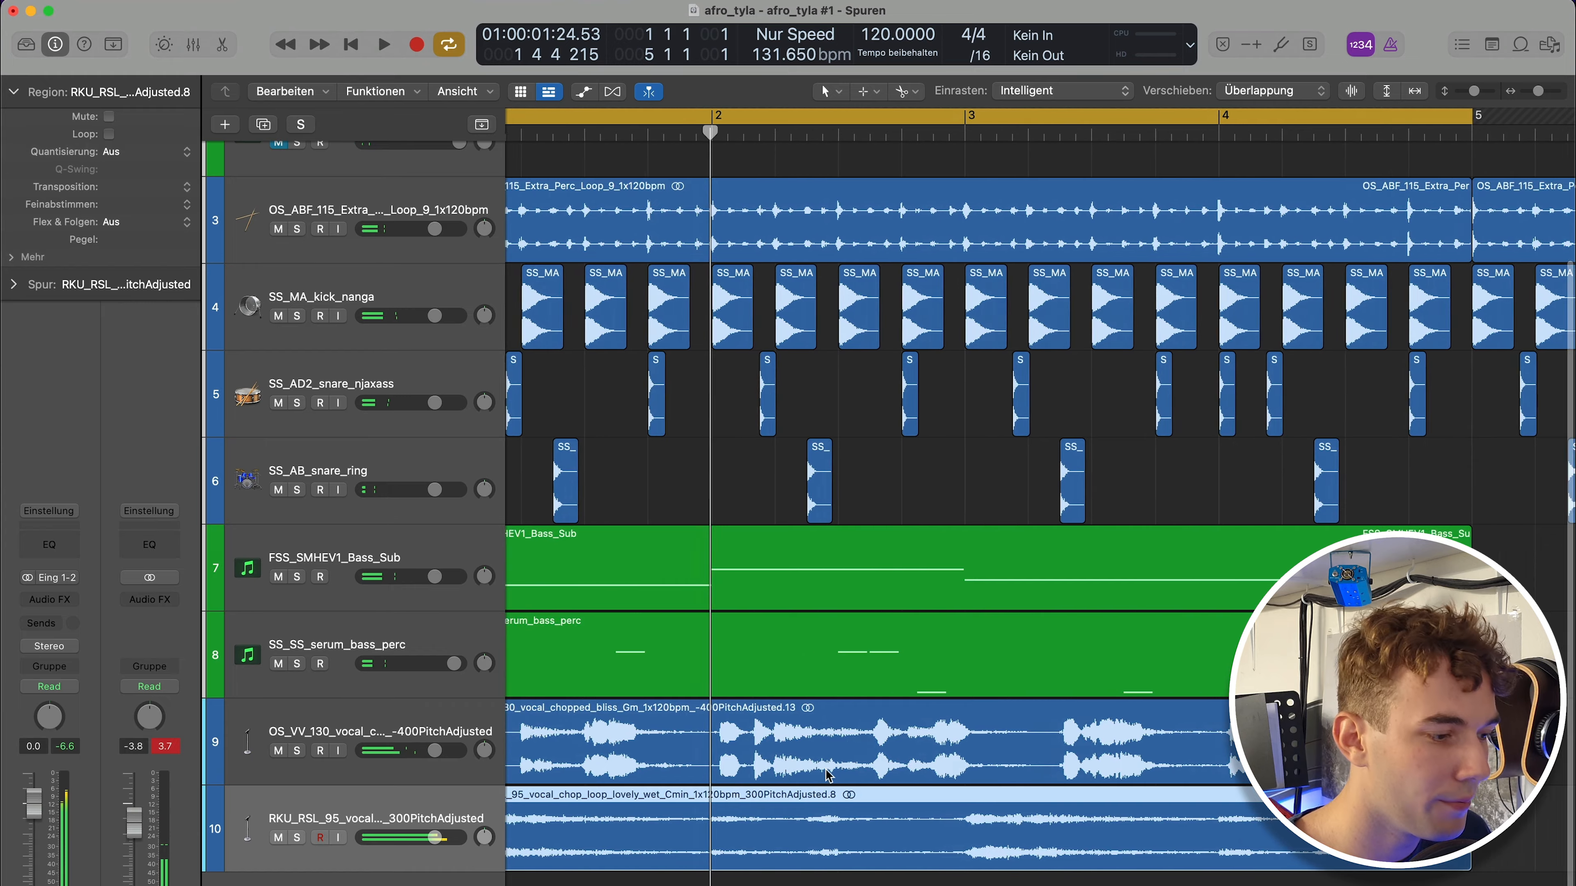
scroll(826, 770, left, 2)
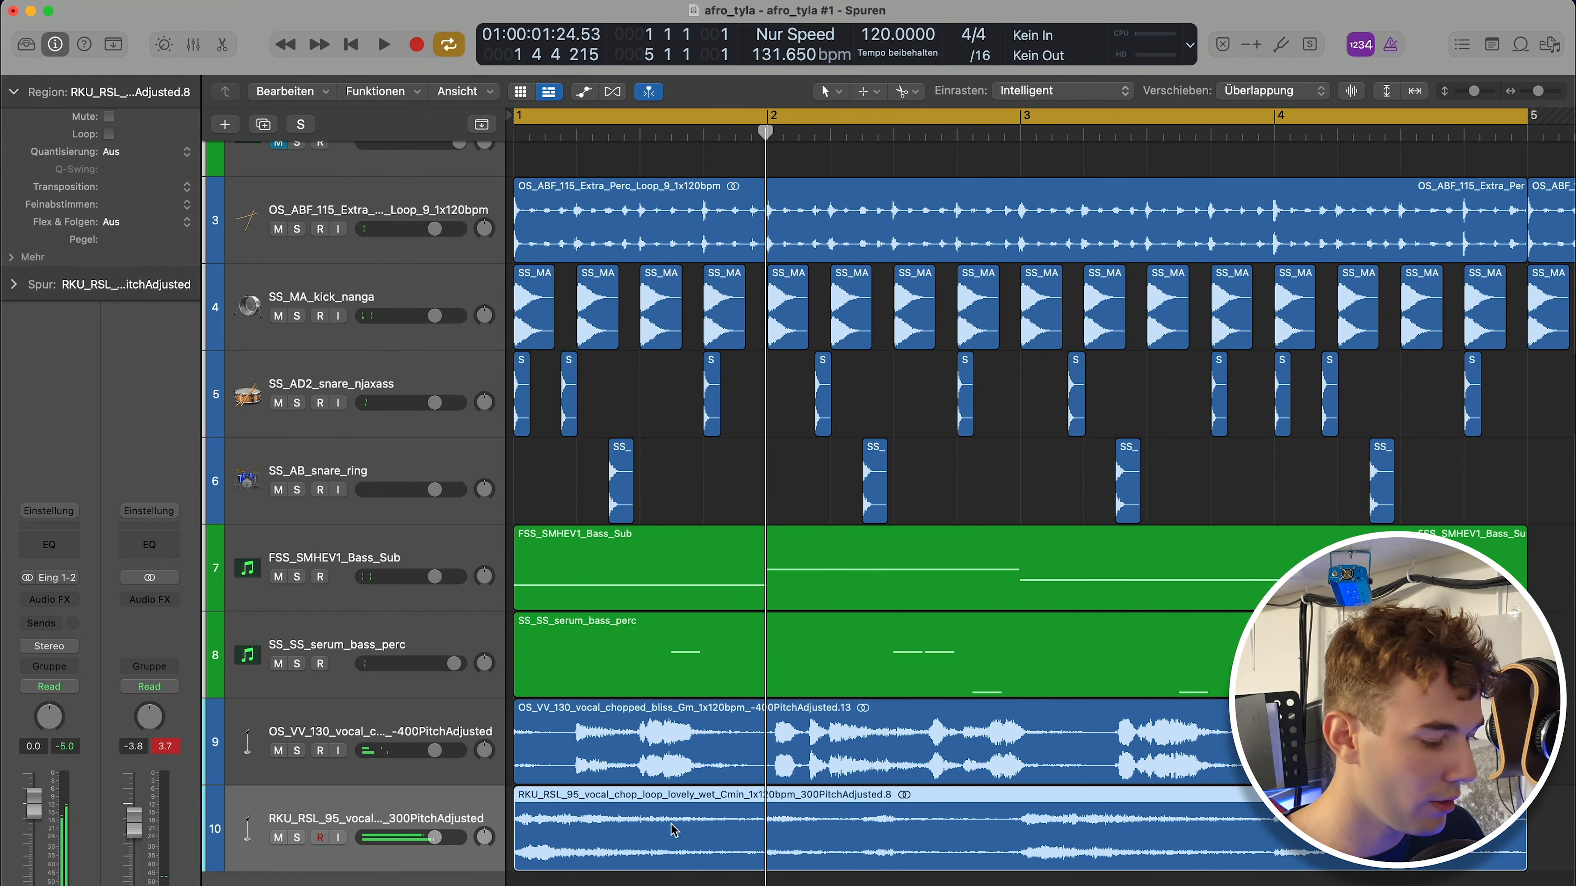
key(super+Down)
key(super+Down)
scroll(568, 560, down, 2)
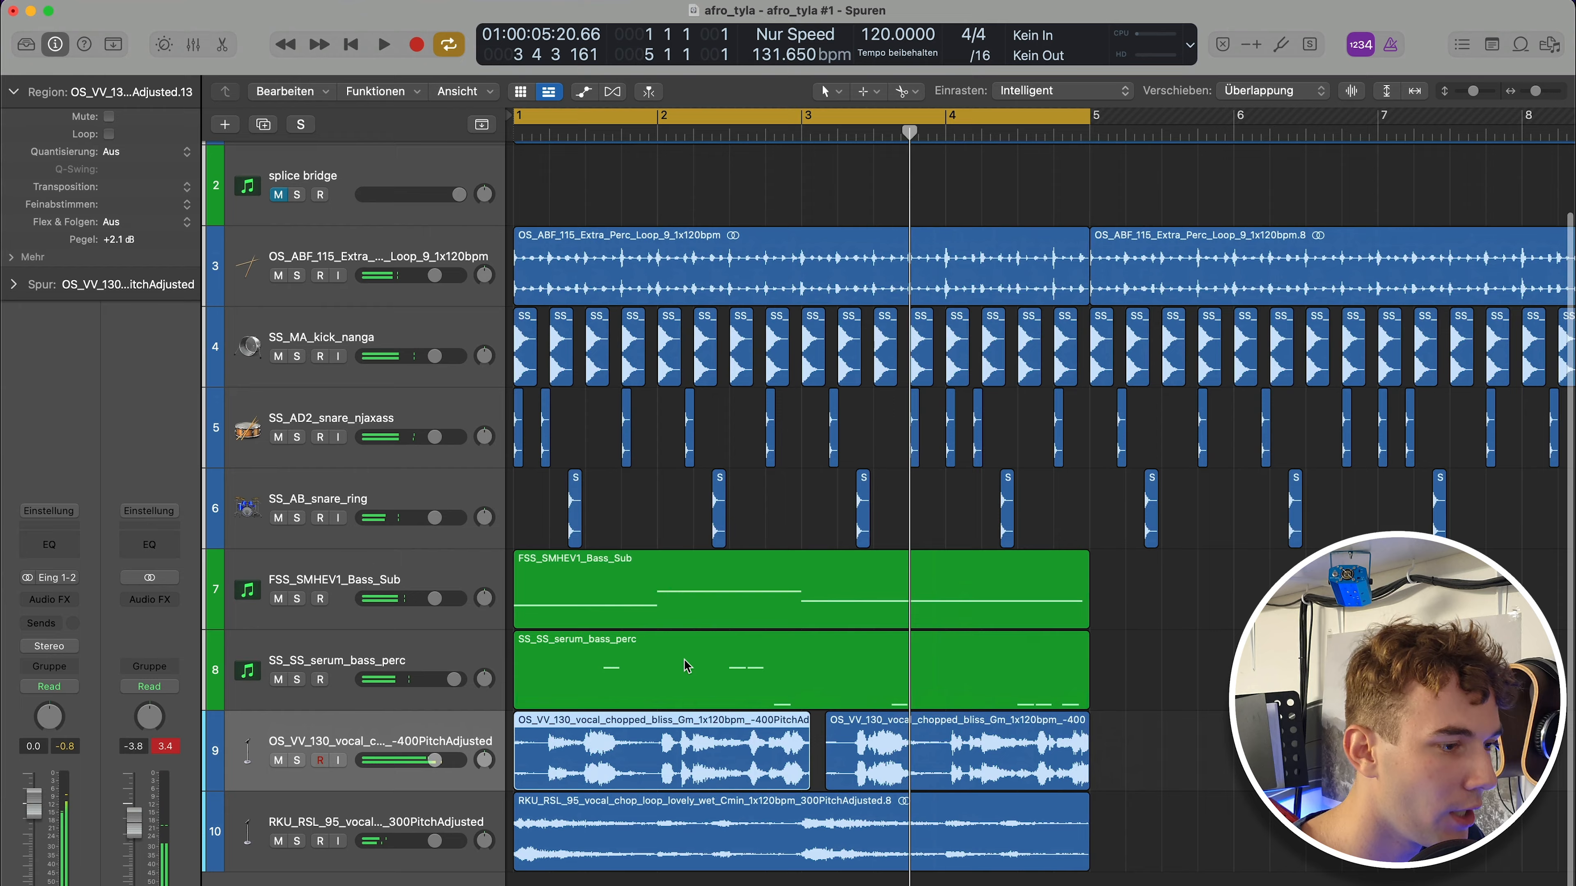
key(super+Left)
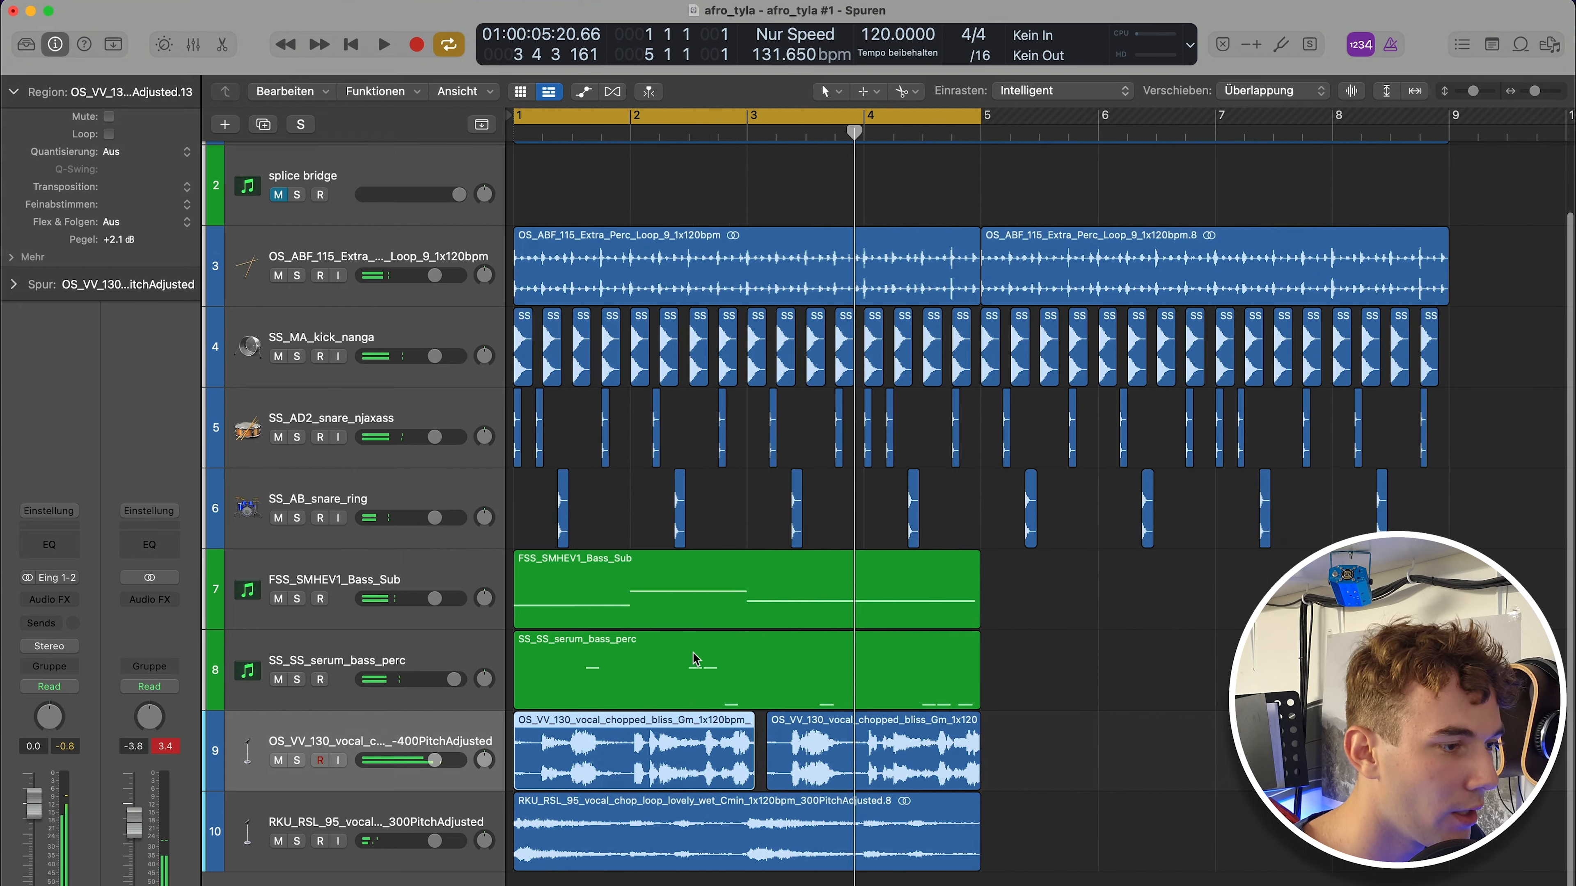
scroll(697, 664, up, 2)
key(super+Up)
key(super+Left)
scroll(699, 677, down, 1)
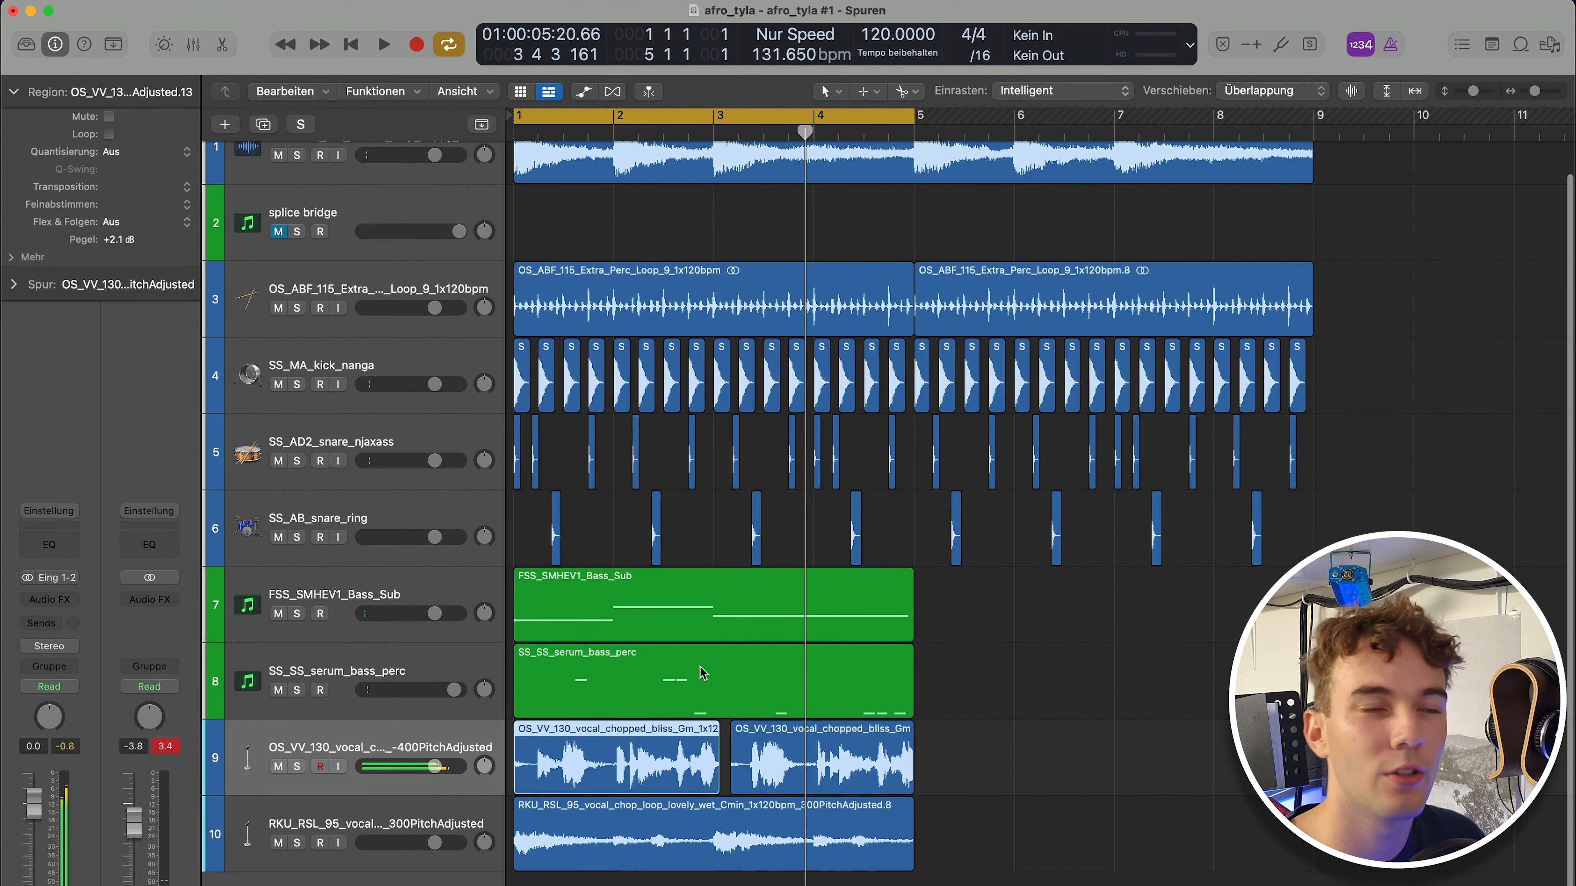